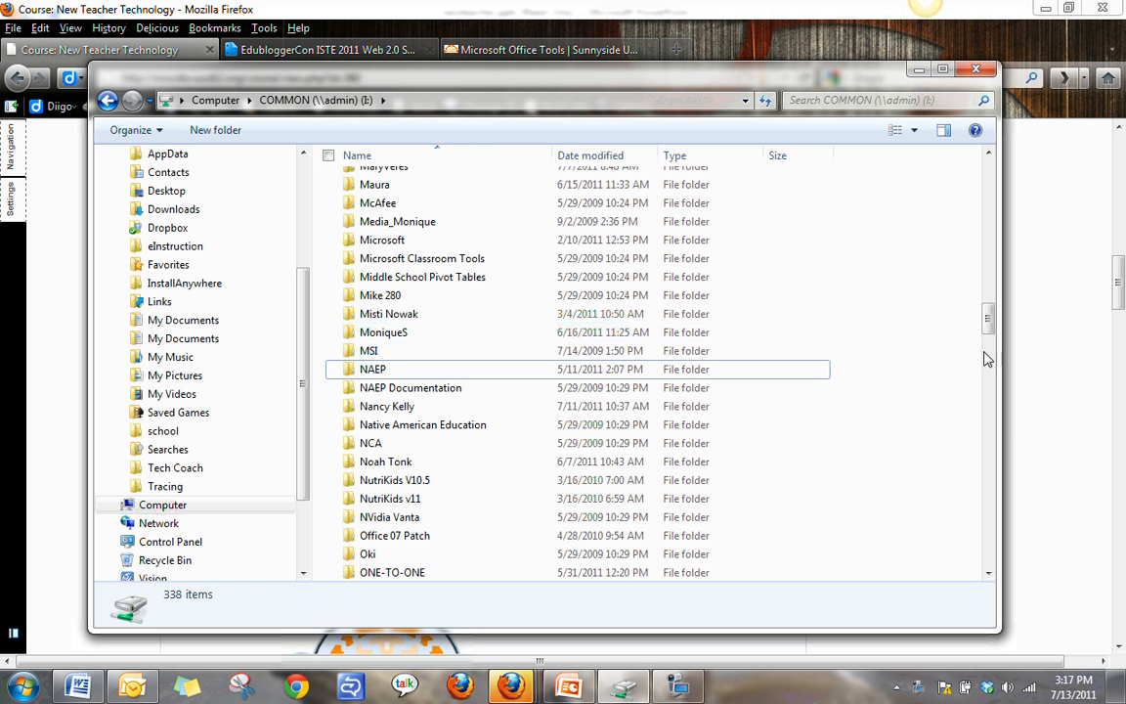
Create a new folder named my folder on the COMMON network drive.
scroll(989, 317, up, 3)
drag(992, 320, 979, 346)
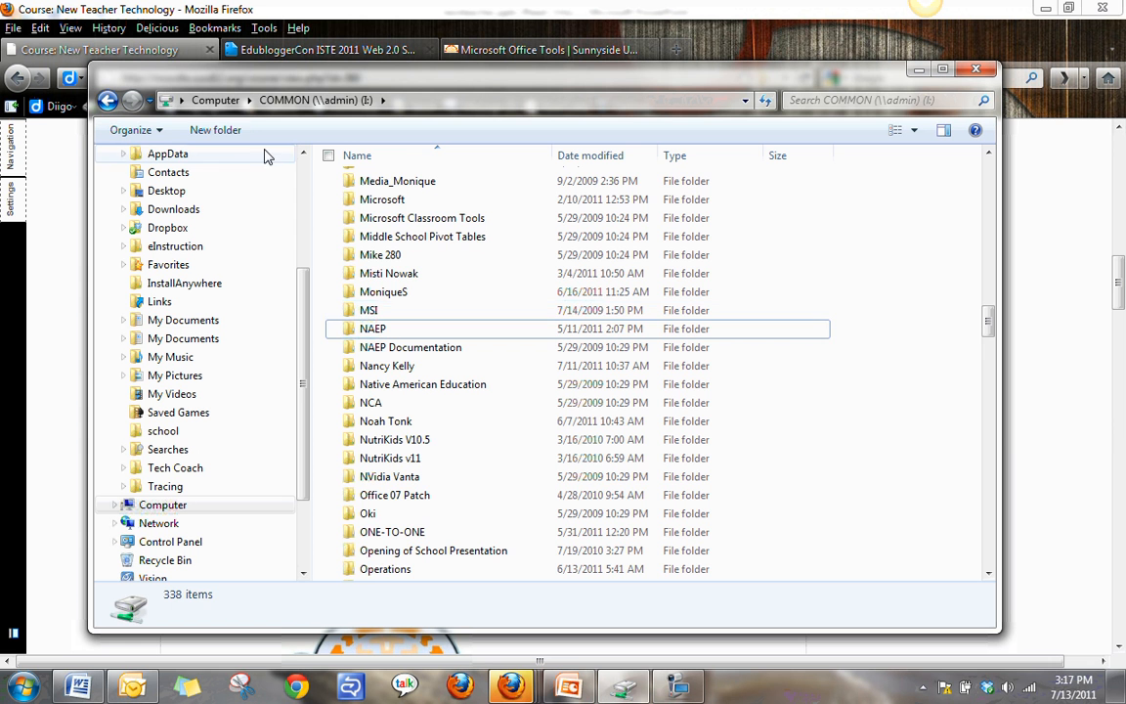
click(220, 130)
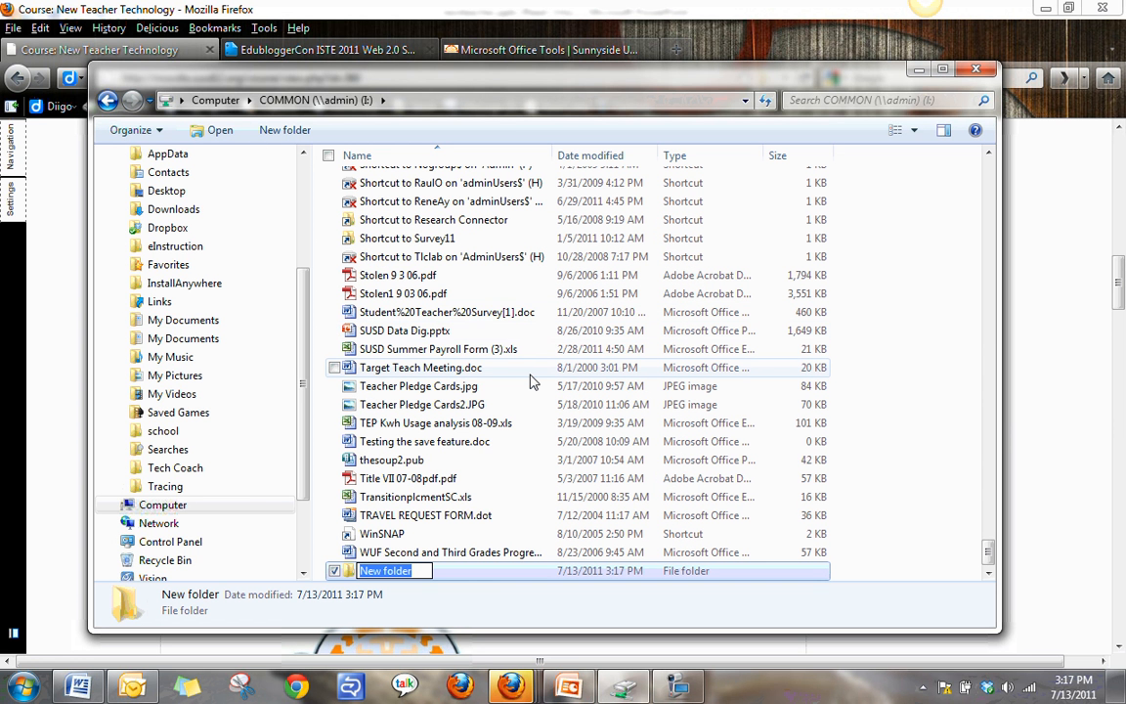
text(my )
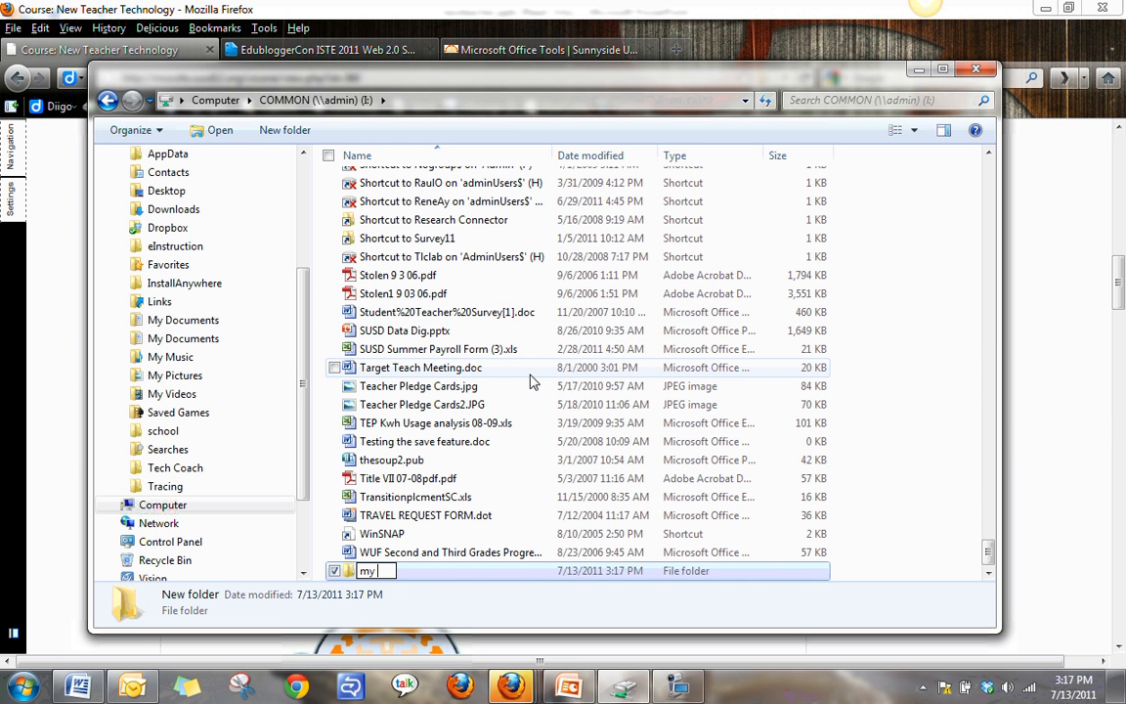
text(folder)
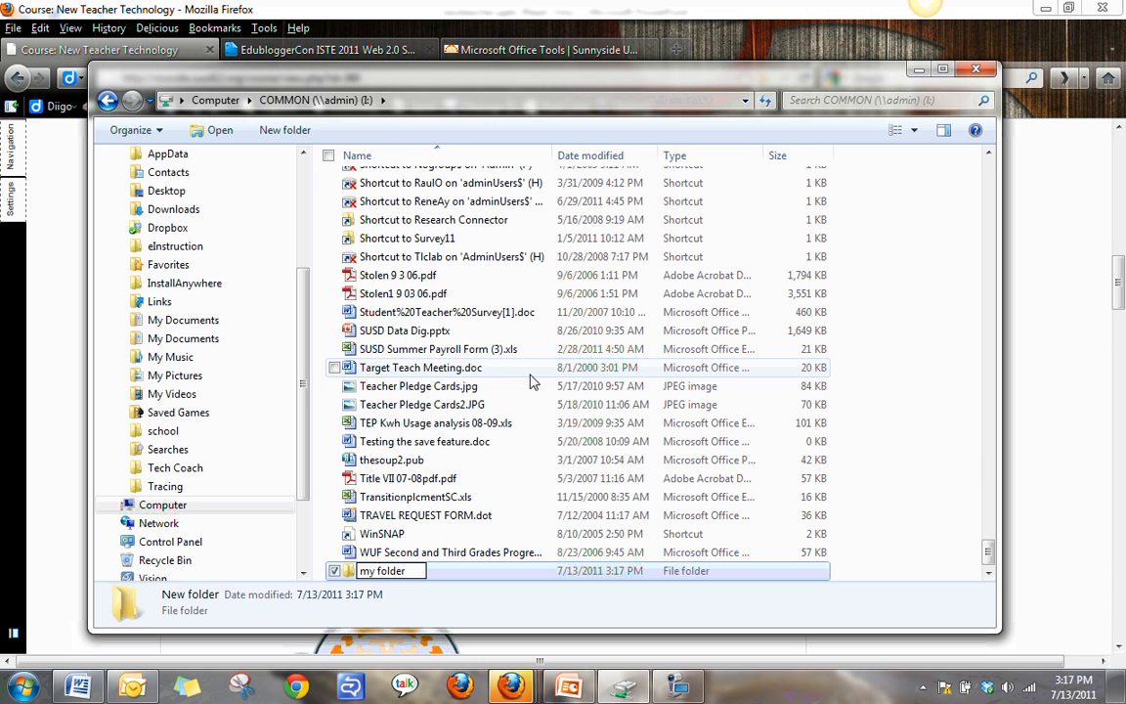
key(Return)
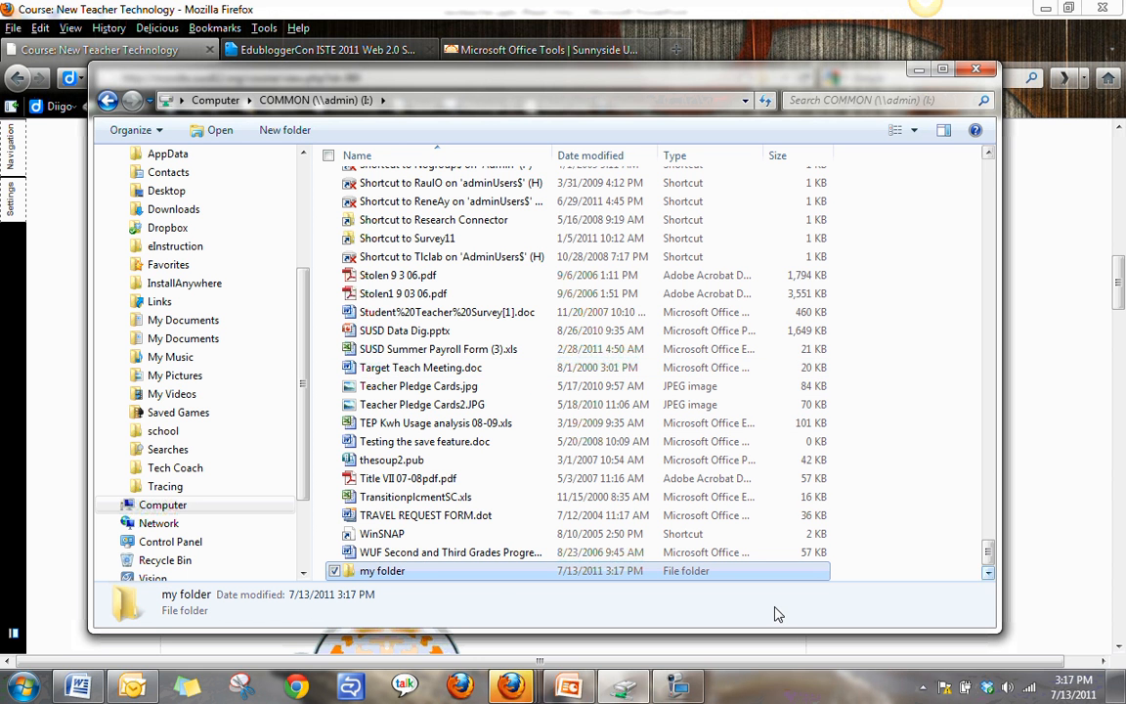
Open my folder's properties and go to its advanced security settings.
right_click(398, 576)
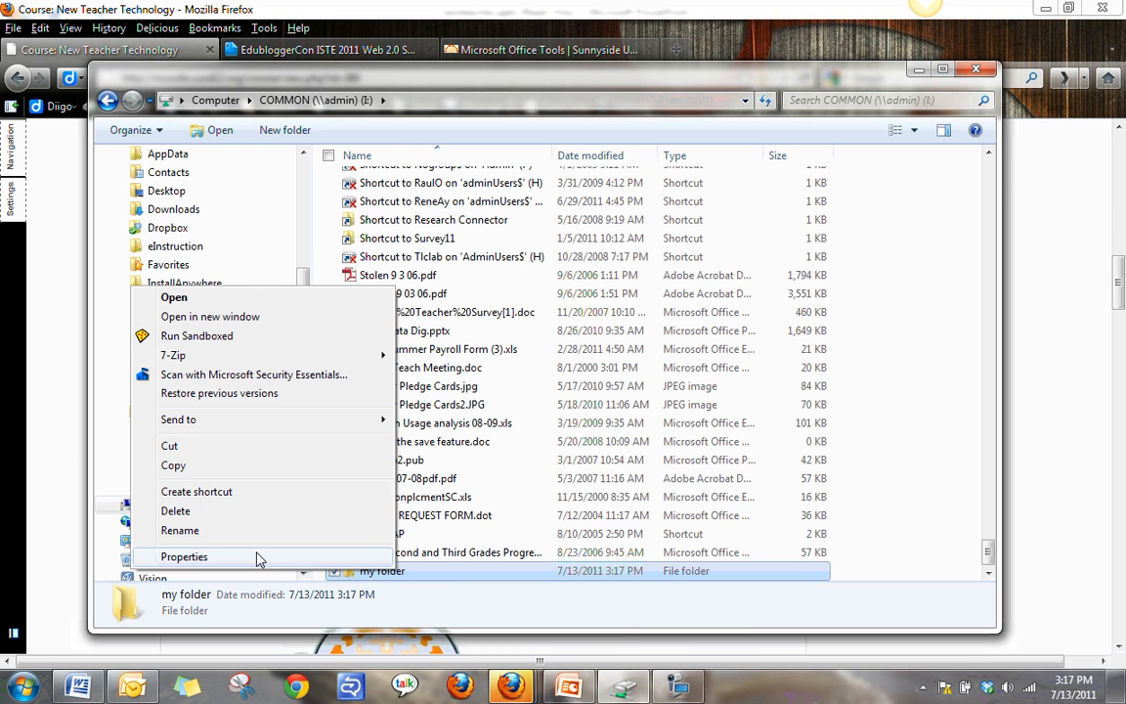
click(186, 556)
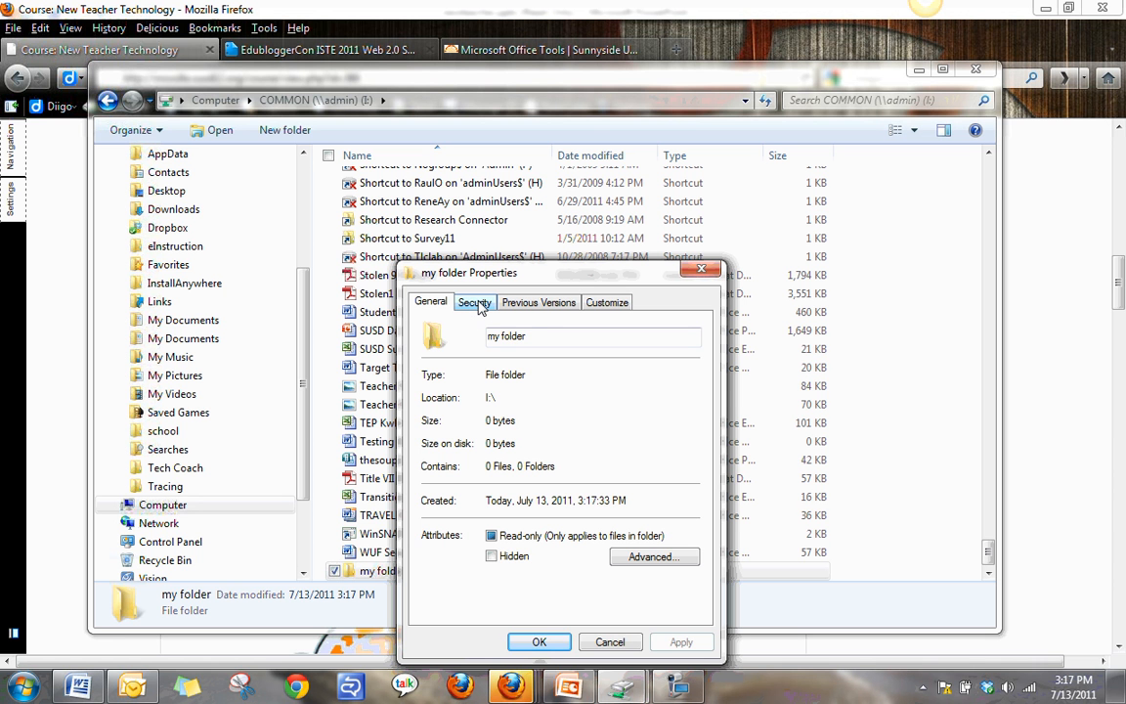
click(477, 304)
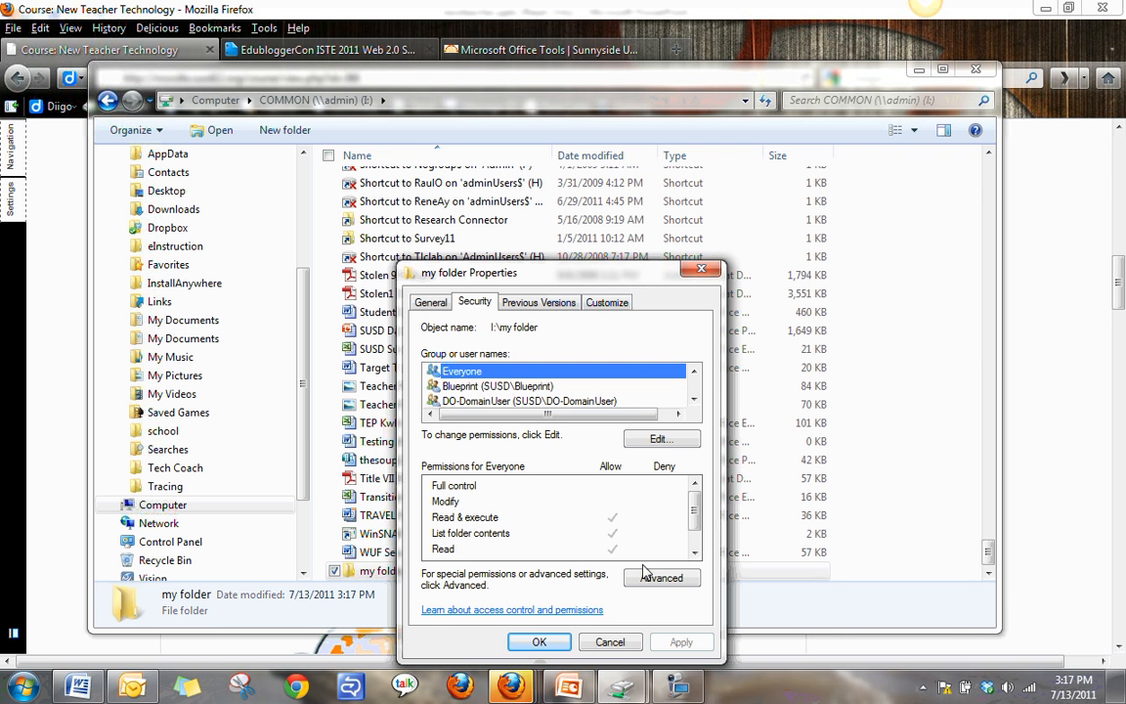
click(528, 517)
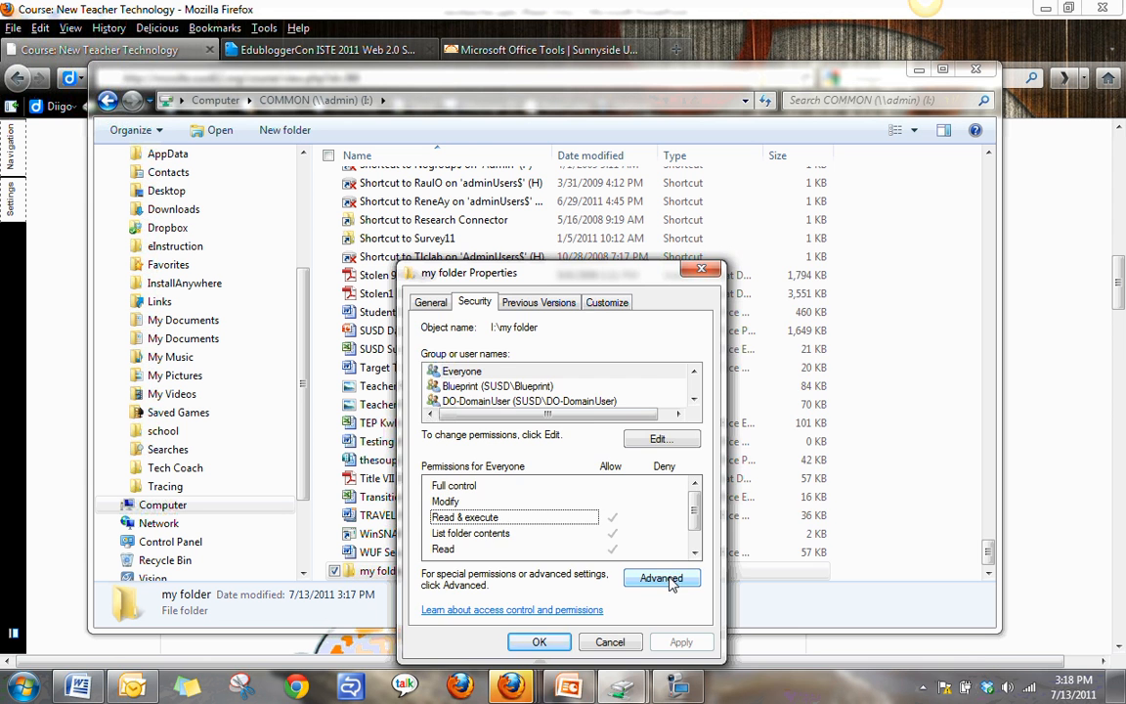
click(661, 578)
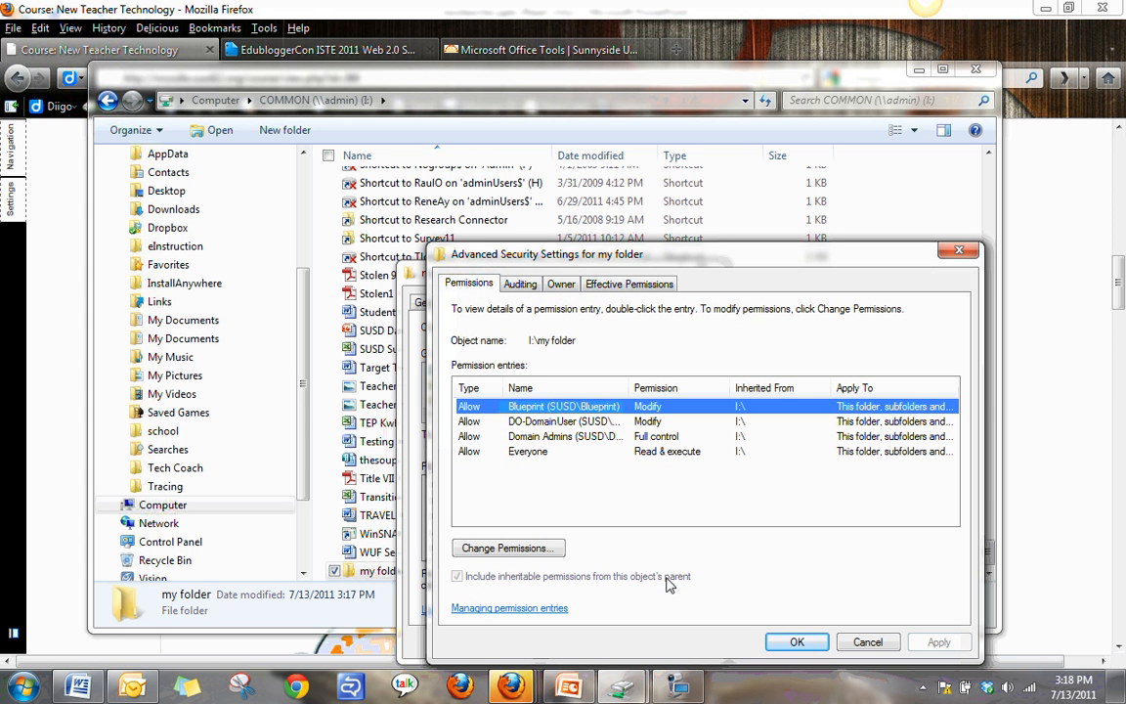
Disable inheritance from the parent, keeping inherited permissions as explicit entries, and remove the DO-DomainUser entry.
click(528, 553)
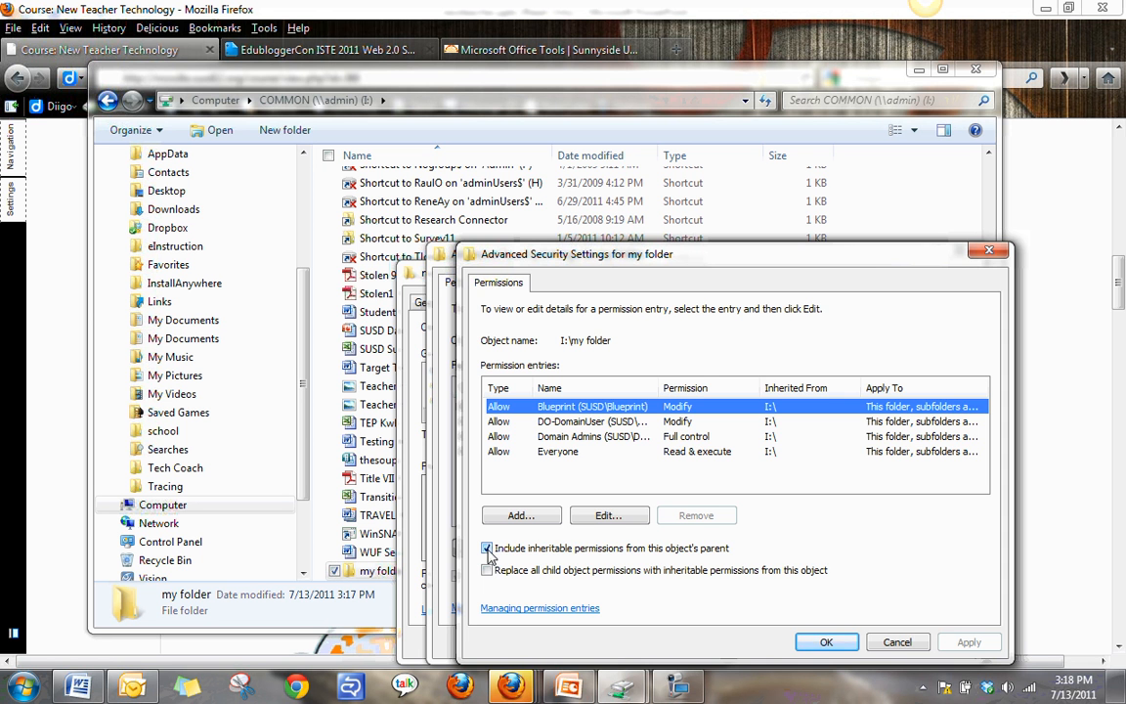
click(488, 549)
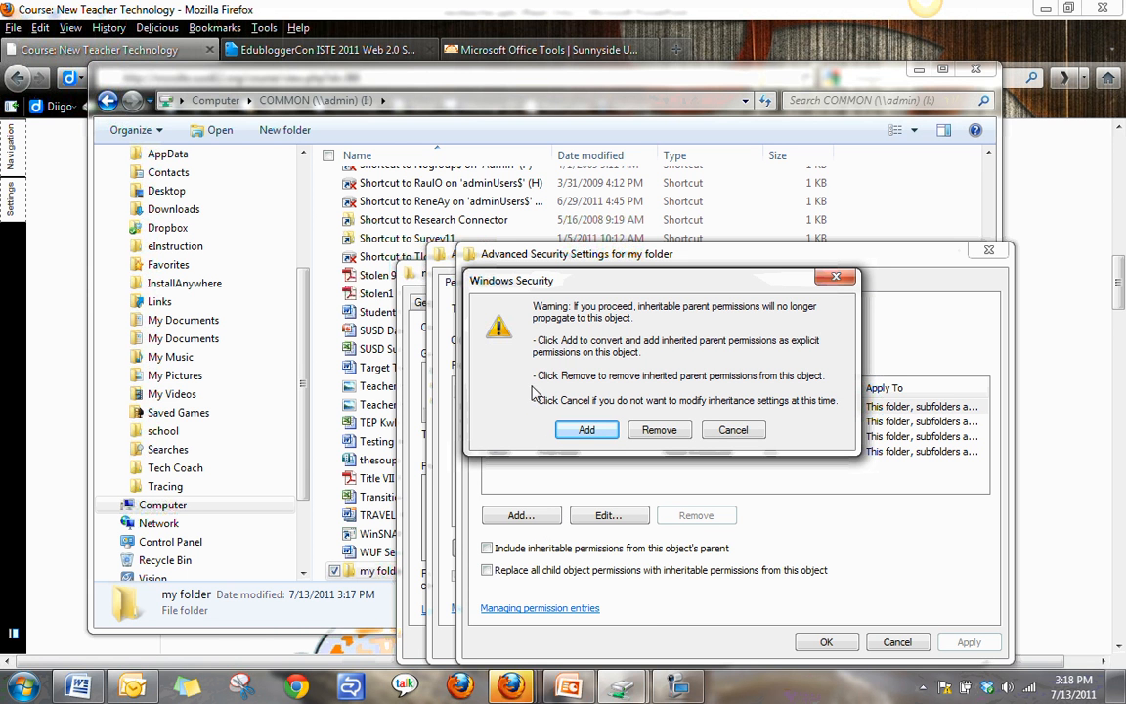
click(590, 431)
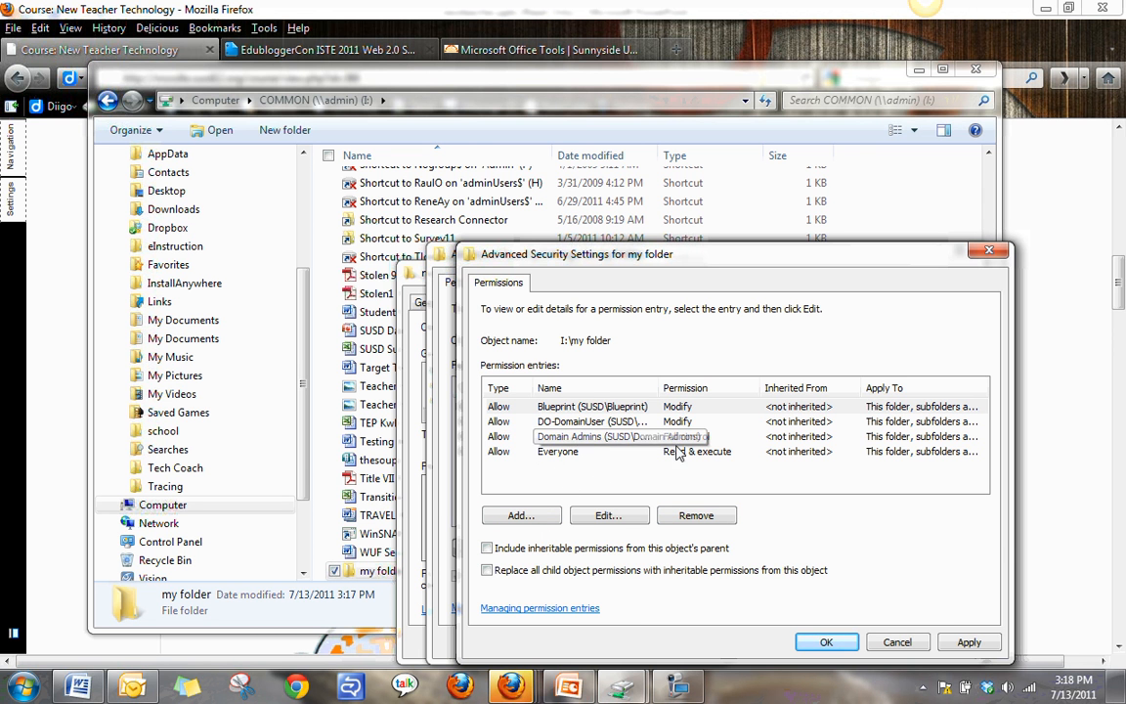
click(606, 422)
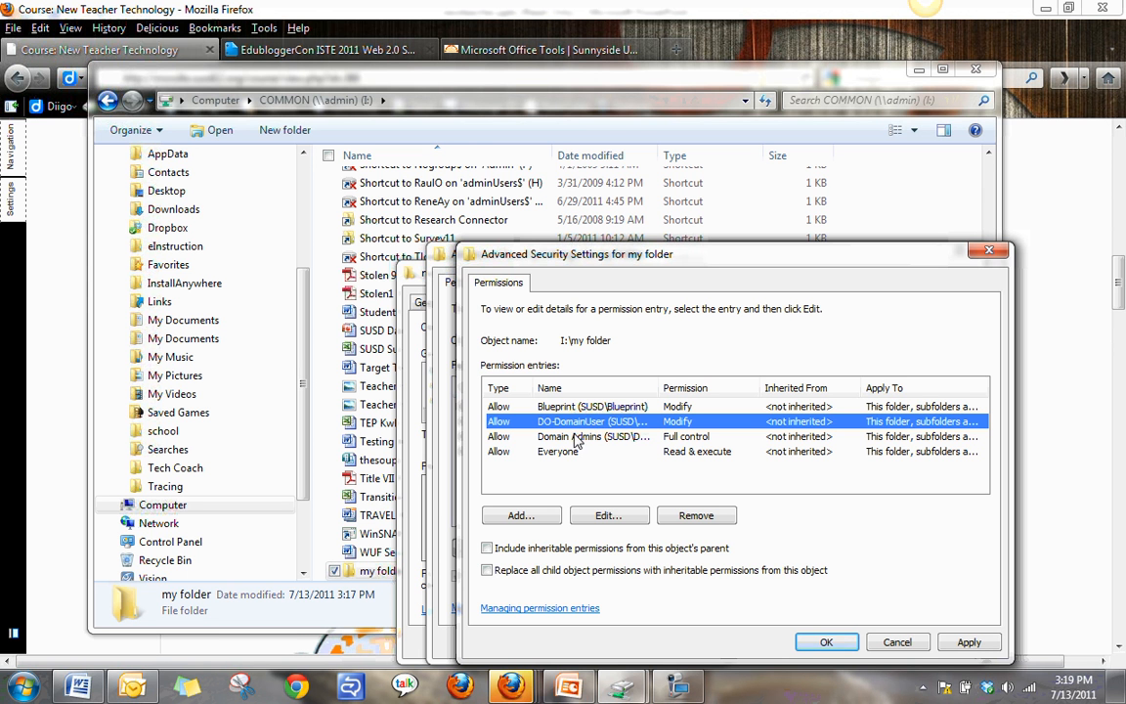
click(697, 516)
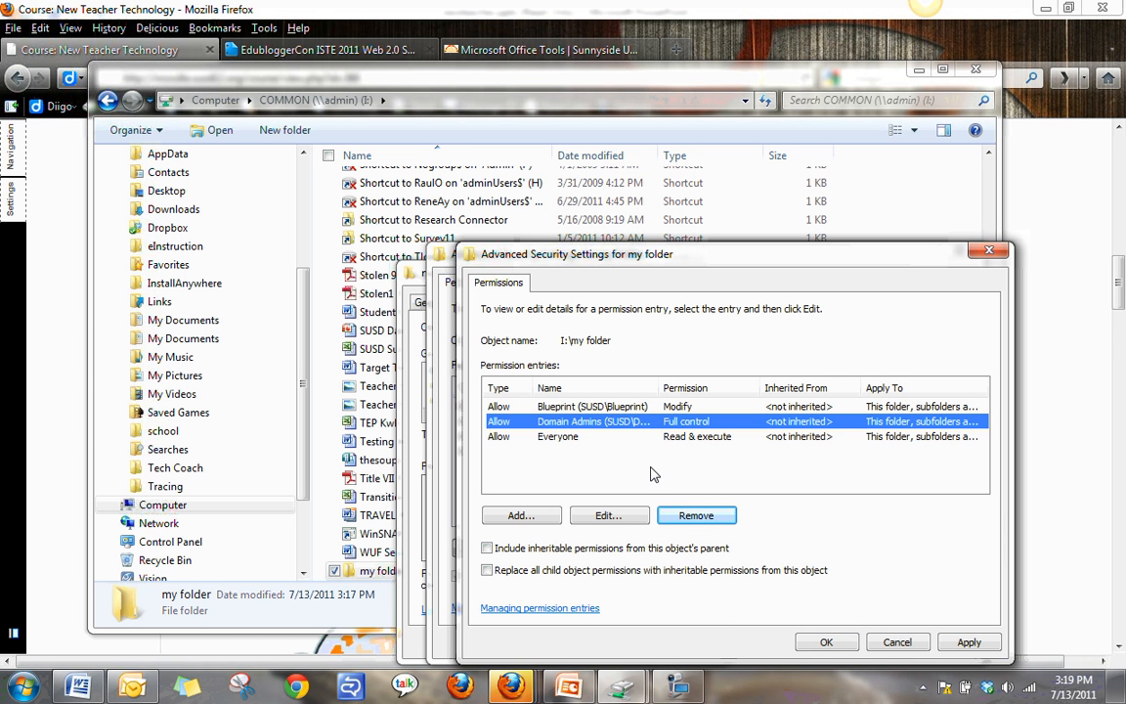
Add a user account as a new permission entry with Allow Full control.
click(521, 518)
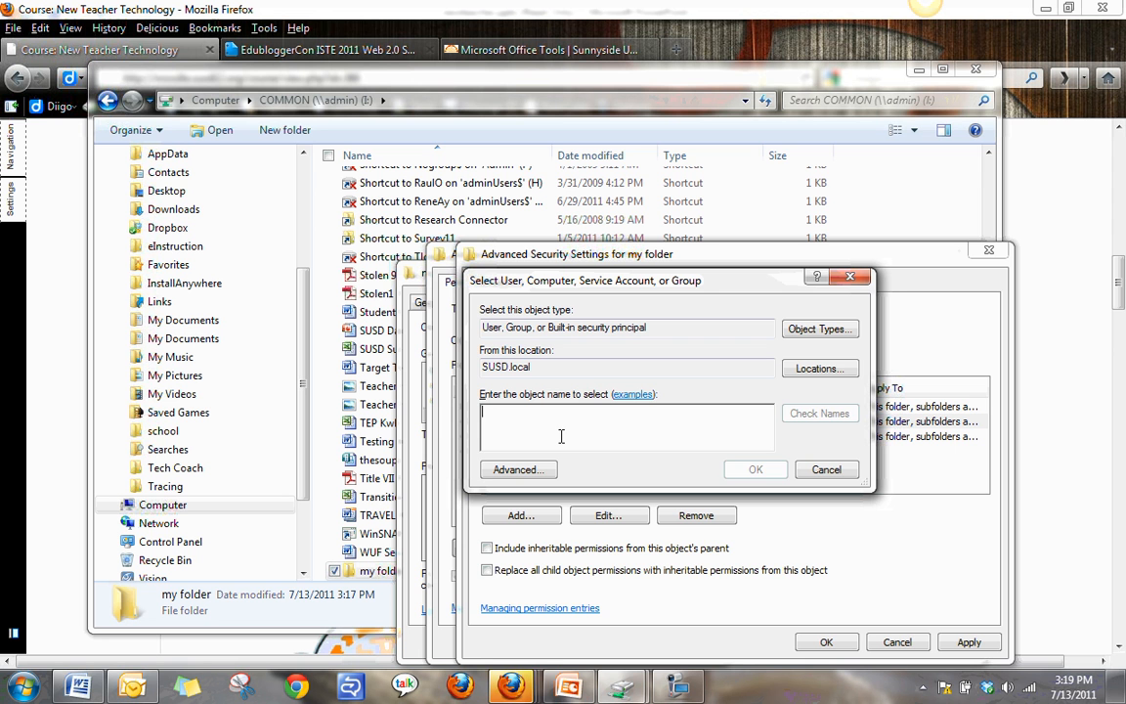
text(frankmc)
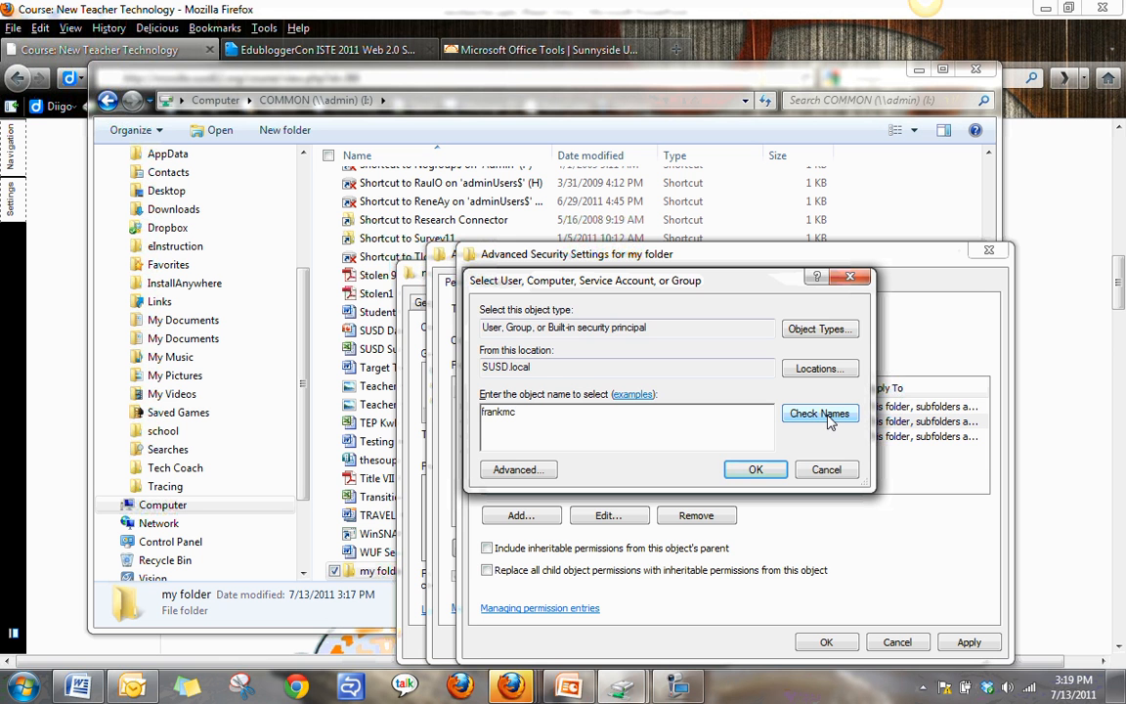
click(820, 415)
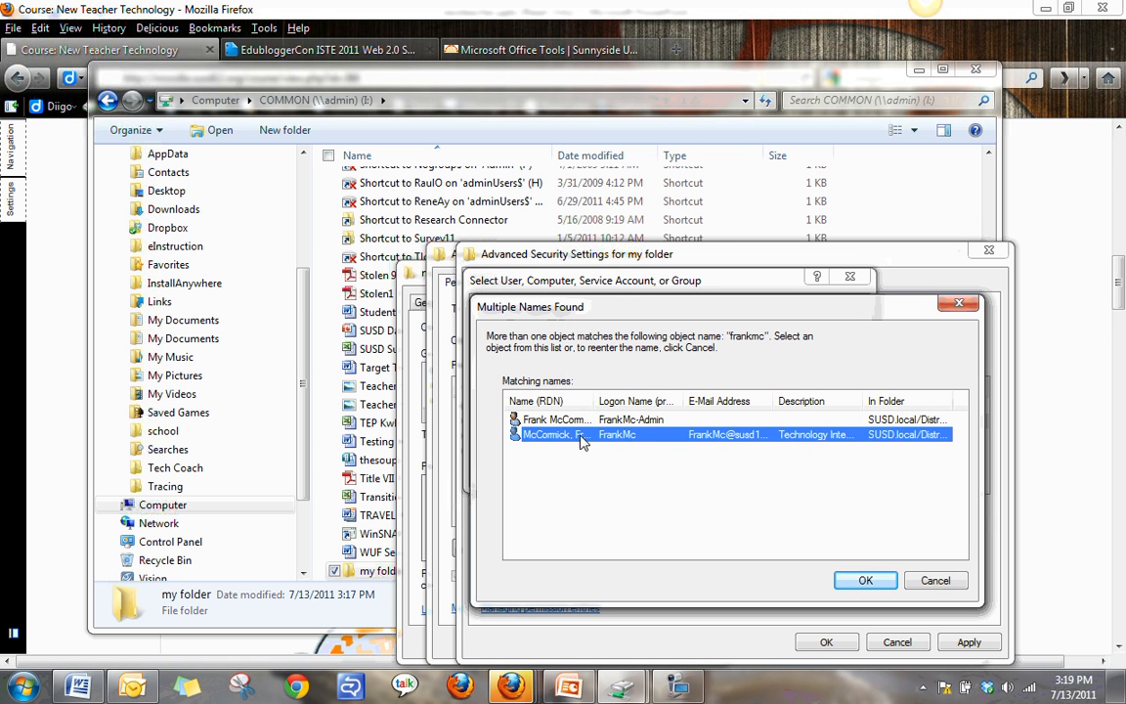
click(848, 579)
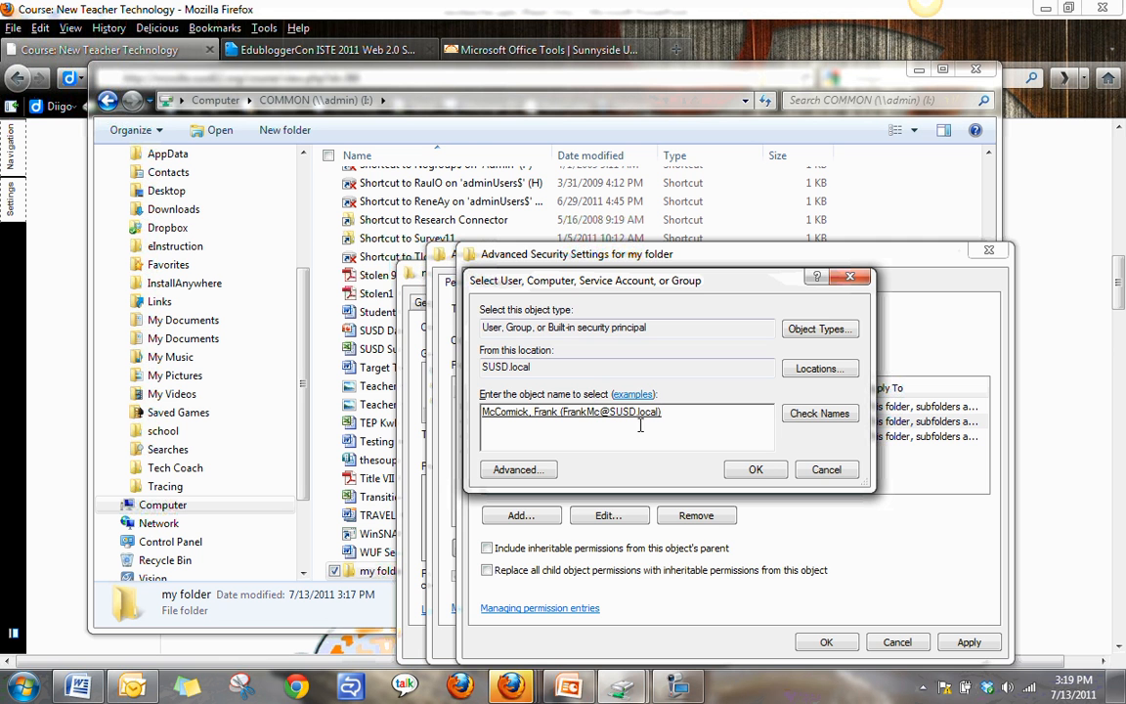
click(759, 472)
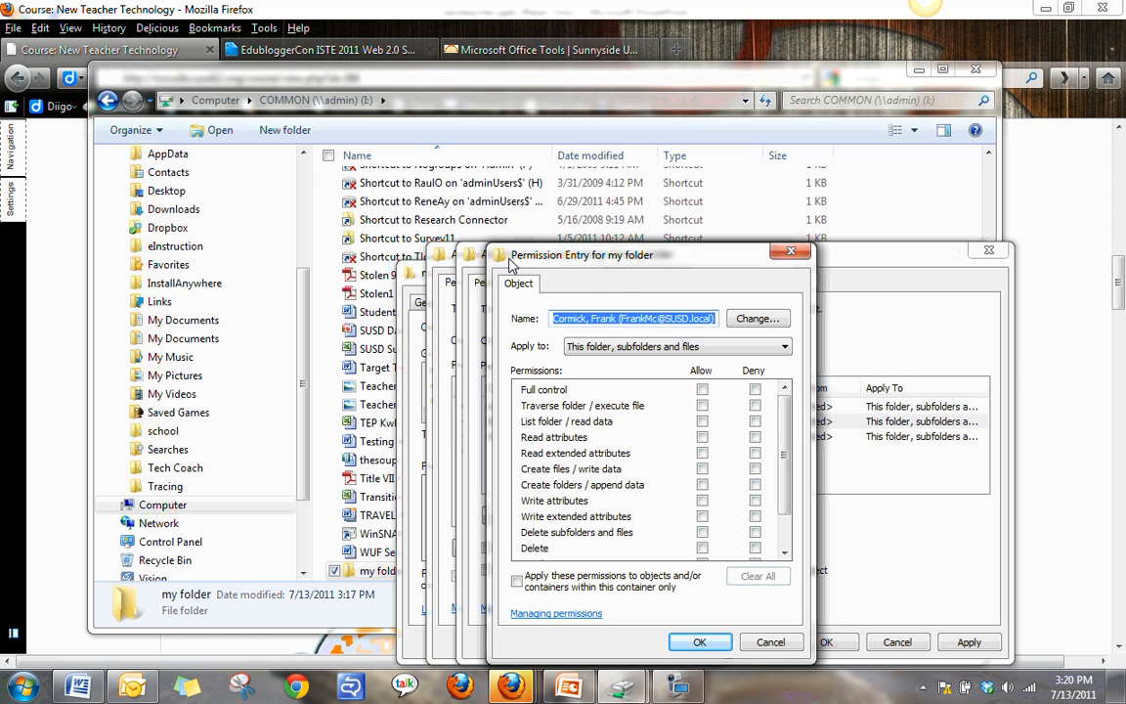
click(701, 390)
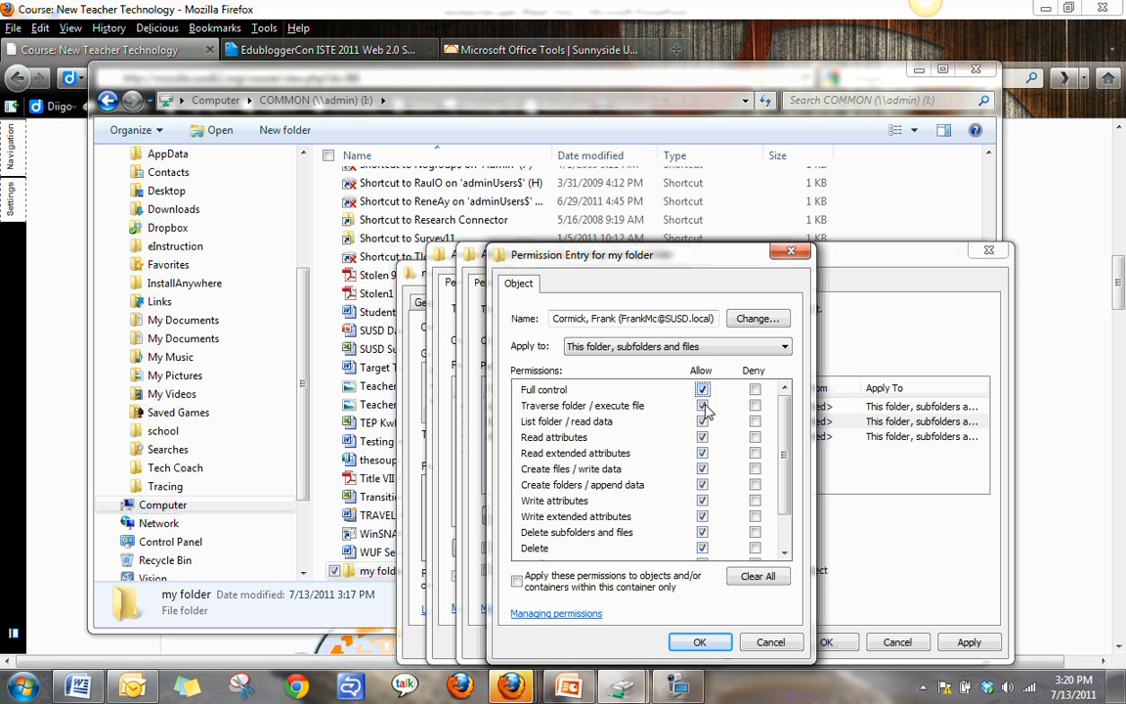
click(699, 643)
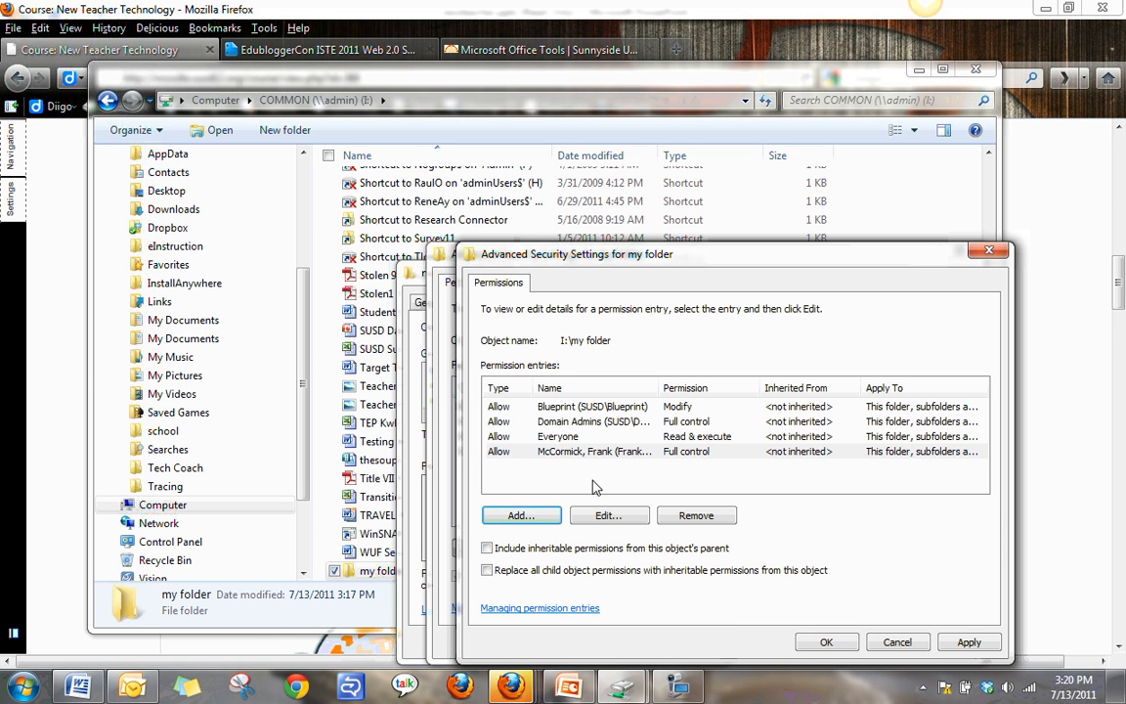
Start a new permission entry for the LF-Students group.
click(546, 522)
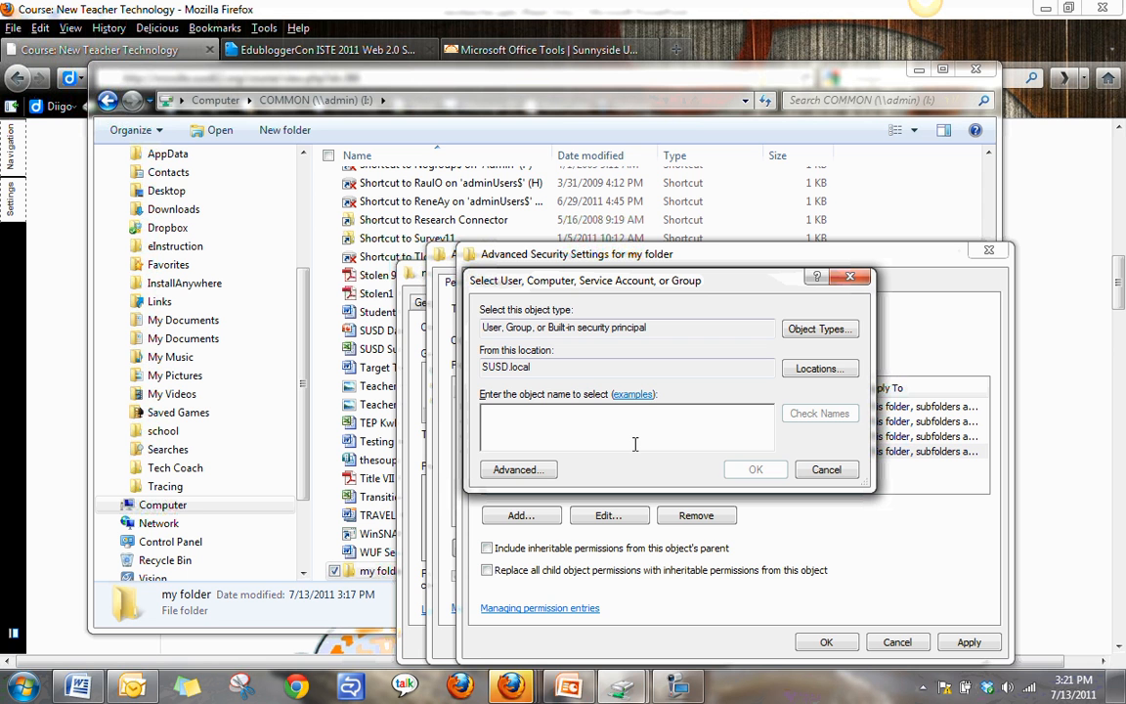
text(f-)
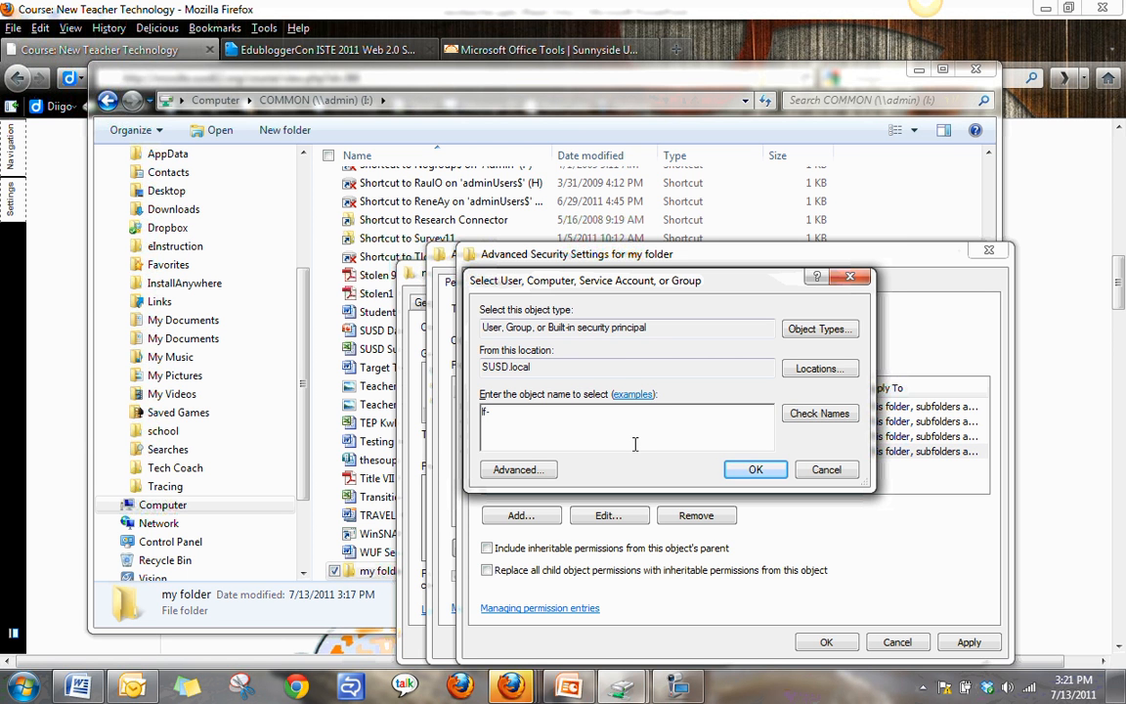
text(f-students)
click(846, 416)
click(771, 474)
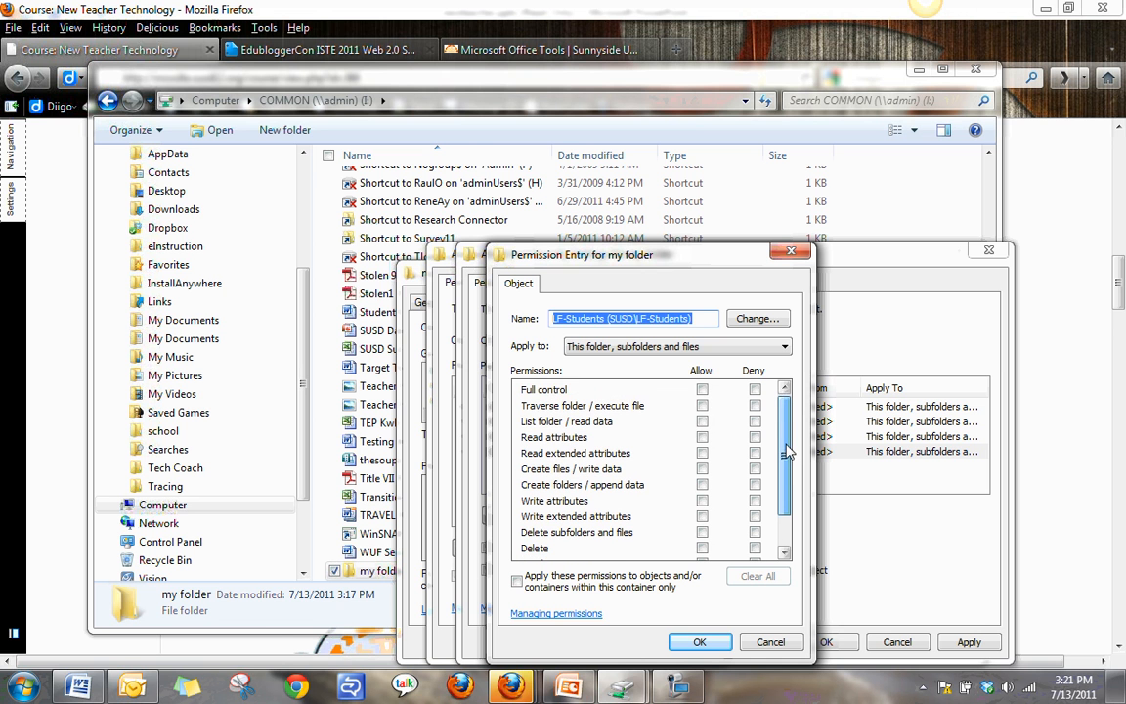
Allow LF-Students traverse, read and write attributes, create files and folders, and read permissions, then confirm the entry.
click(701, 406)
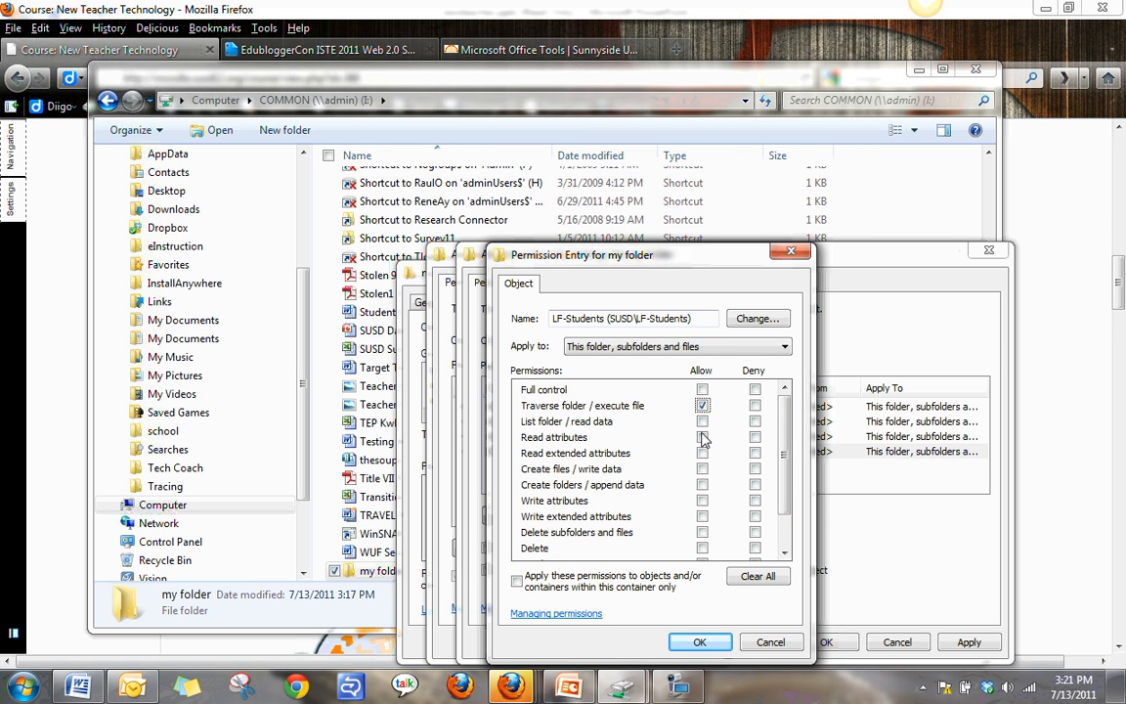
click(701, 438)
click(701, 453)
click(702, 470)
click(701, 485)
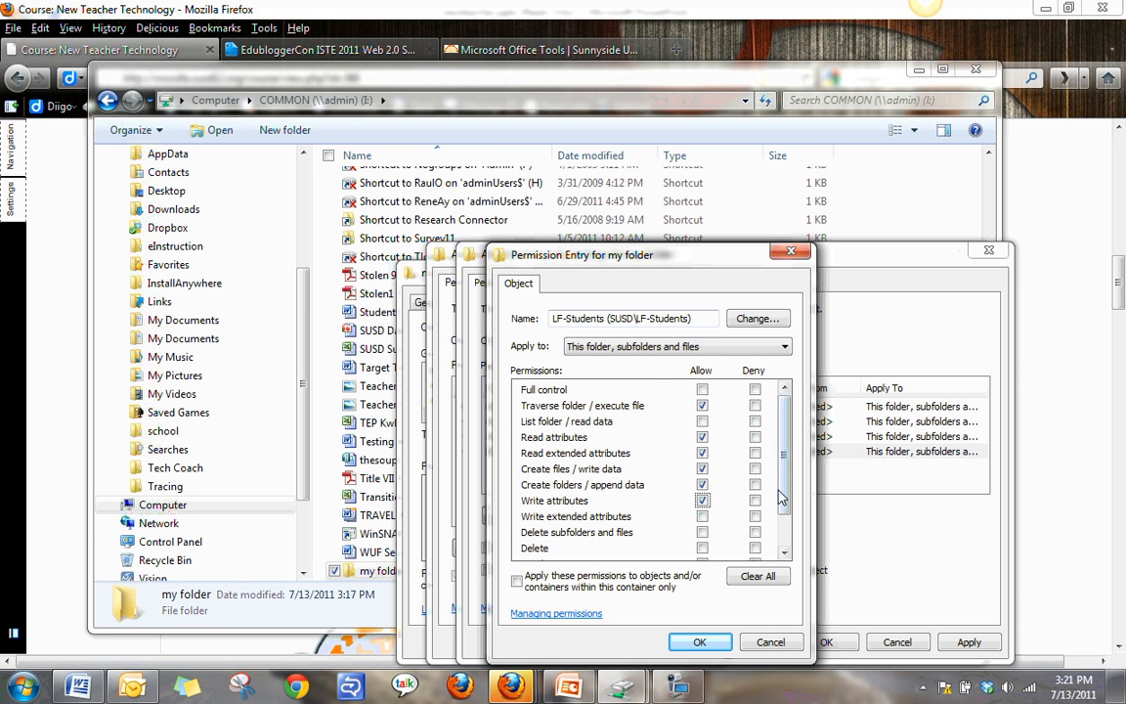
click(702, 500)
drag(785, 496, 785, 518)
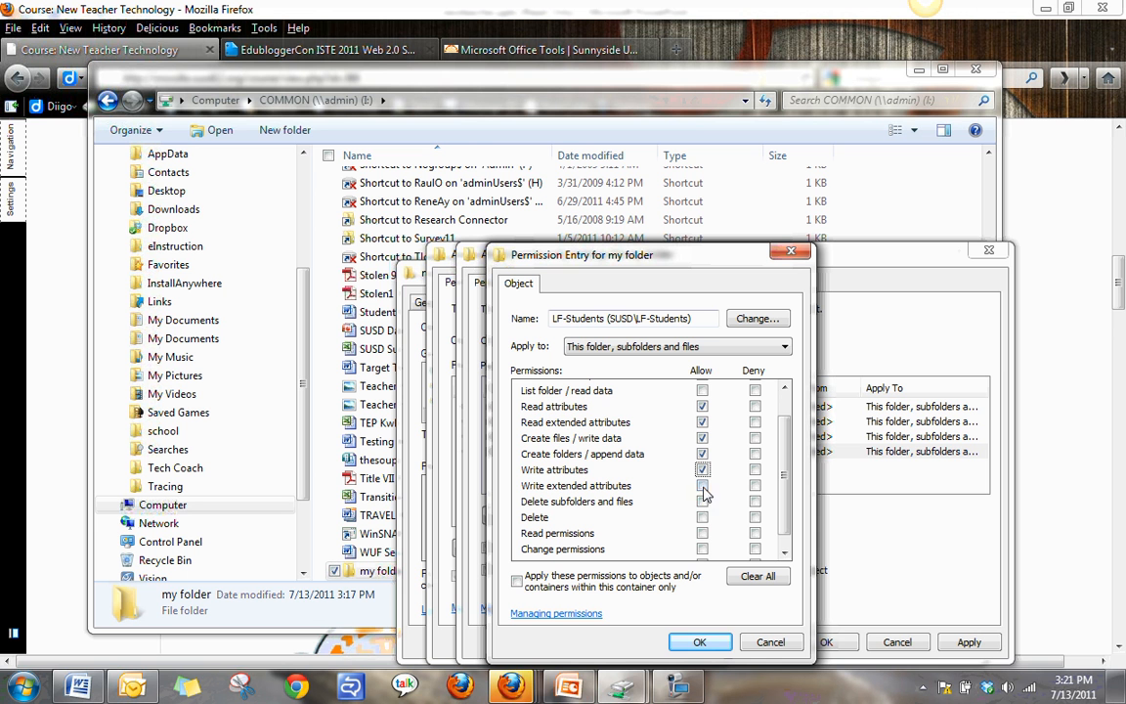
click(703, 486)
click(703, 533)
drag(785, 521, 788, 533)
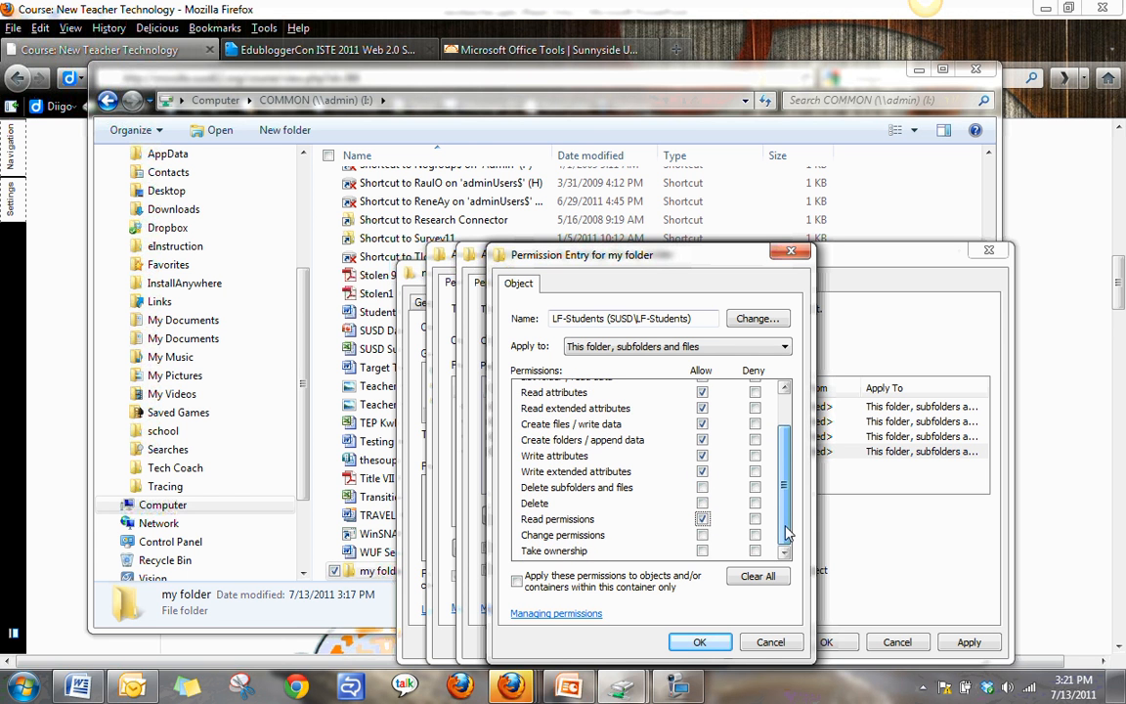
click(703, 643)
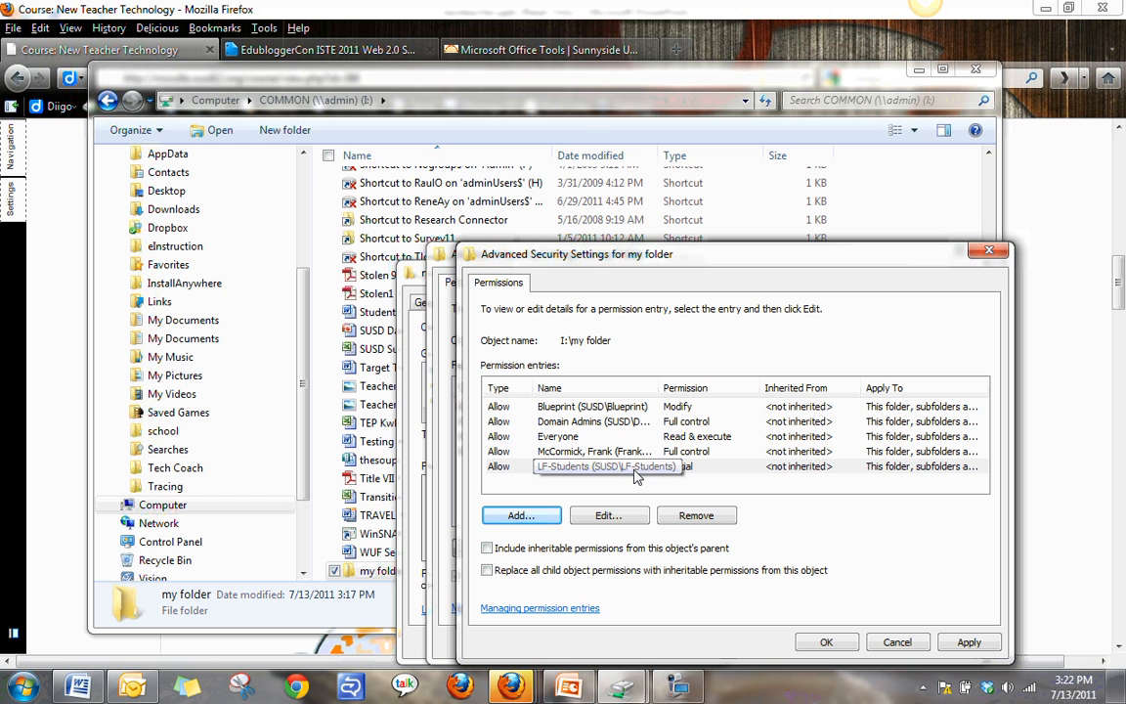
Remove the Everyone entry and apply the advanced security settings.
click(566, 436)
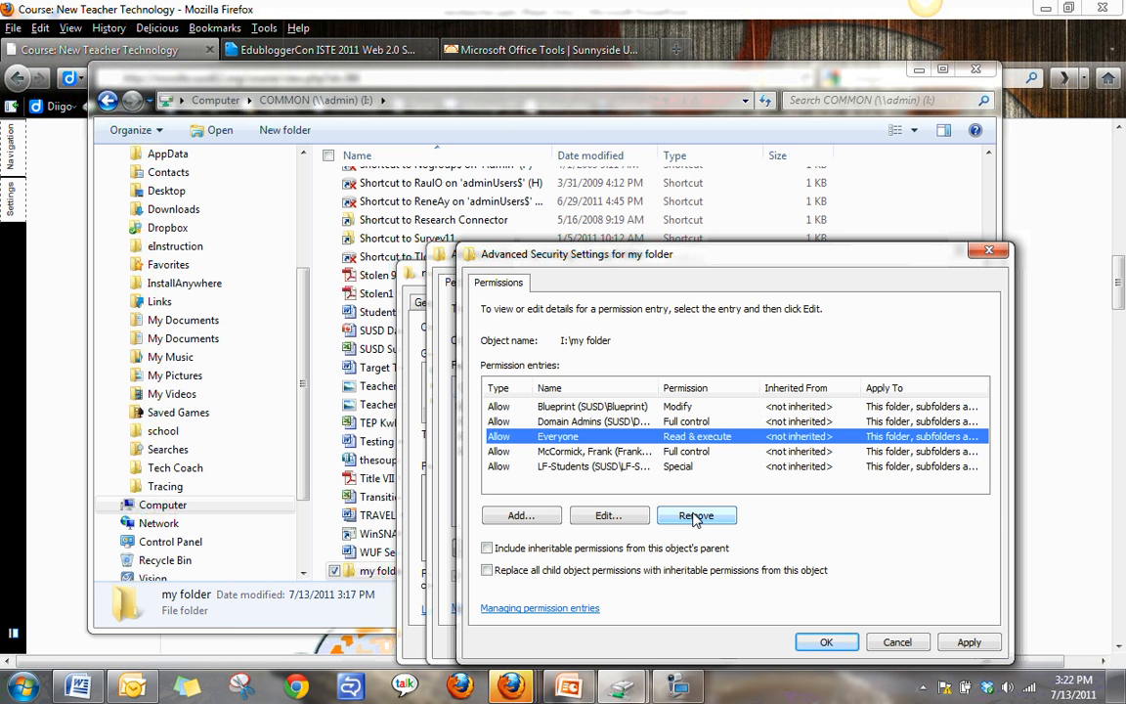
click(695, 517)
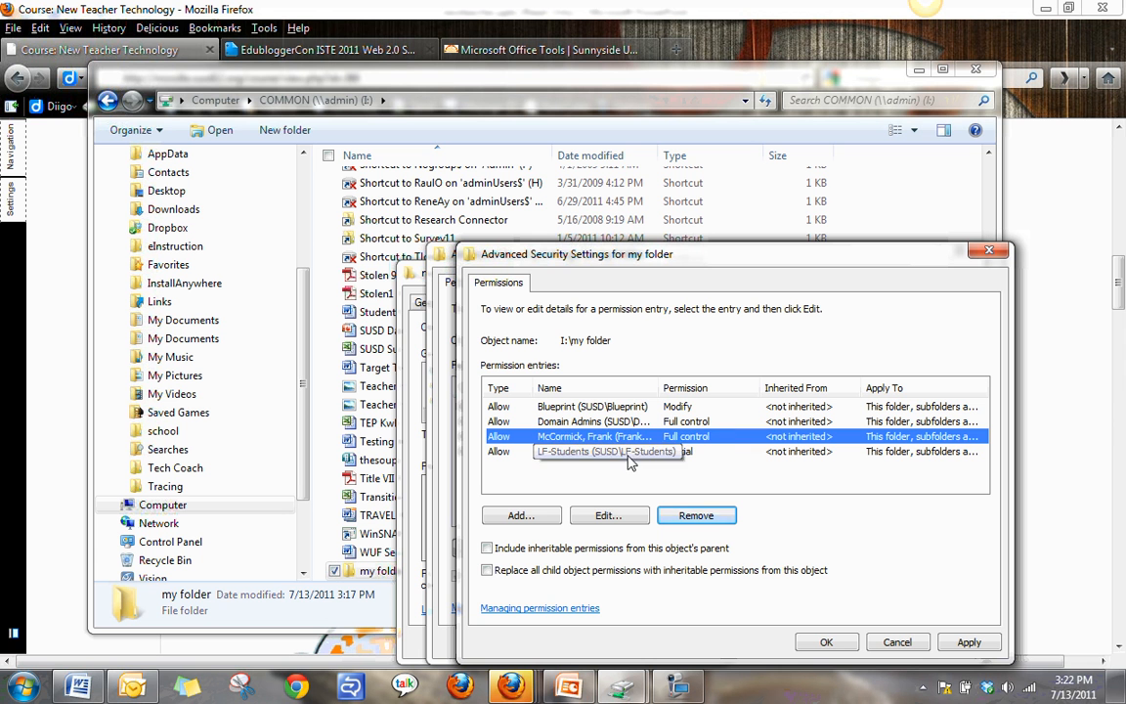
click(827, 643)
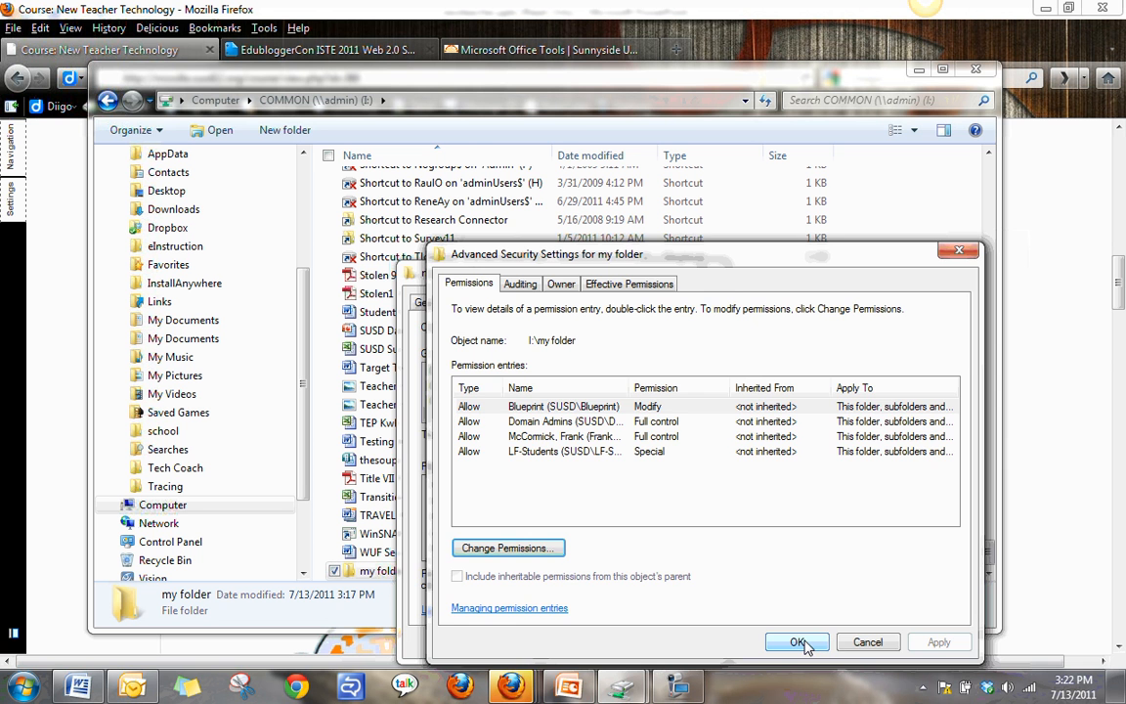
click(799, 642)
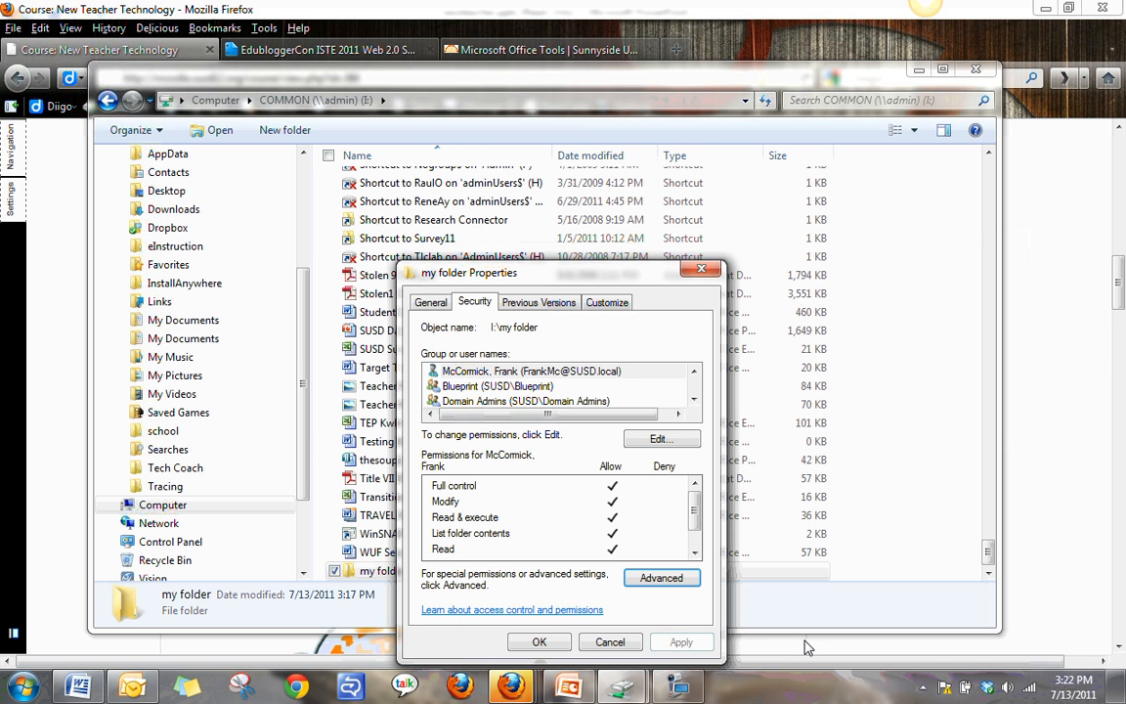
Confirm the folder's new permission settings and close the file explorer window.
click(538, 642)
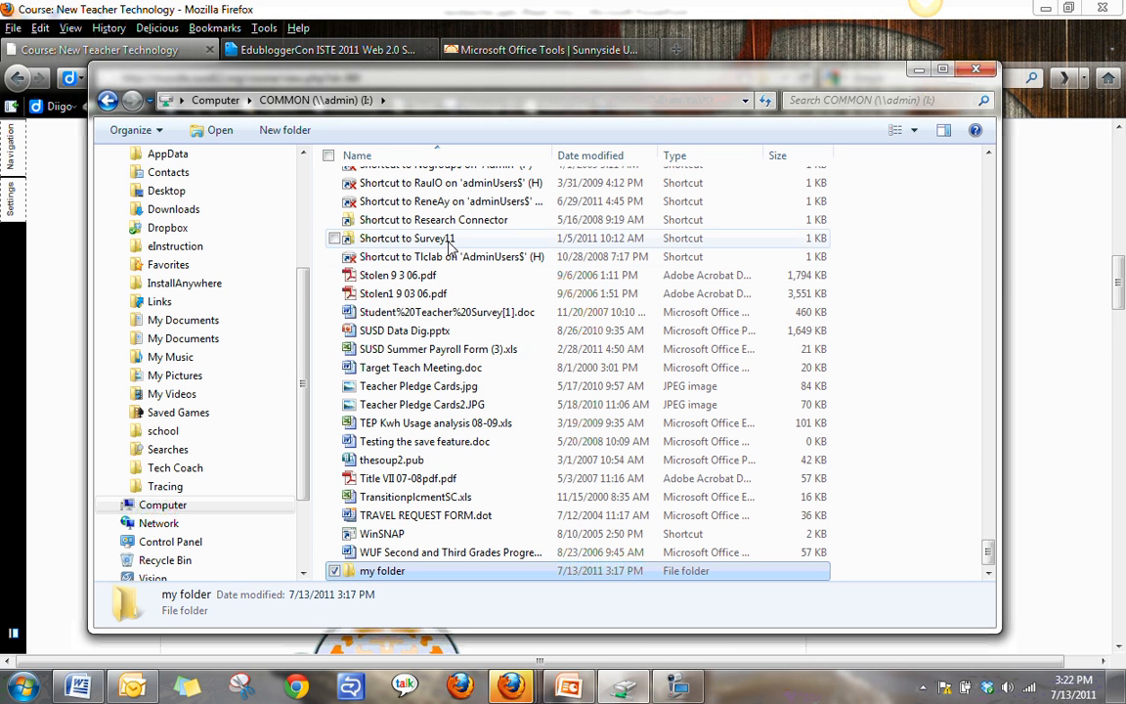
click(976, 71)
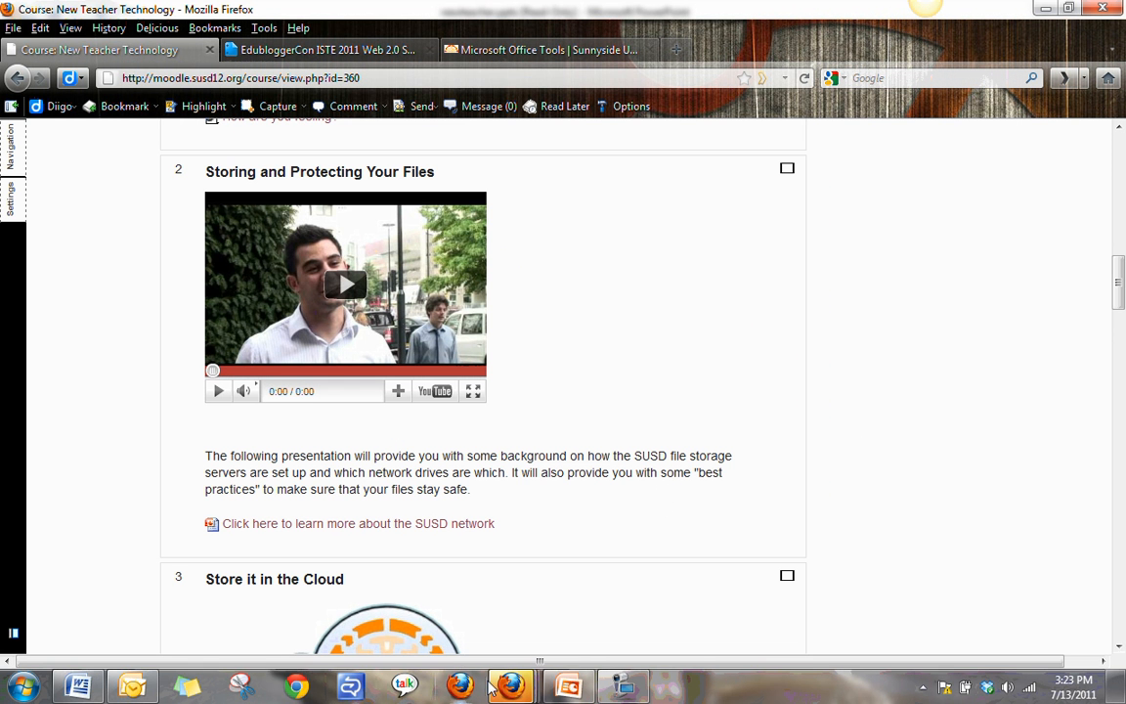
mouse_move(512, 687)
click(705, 478)
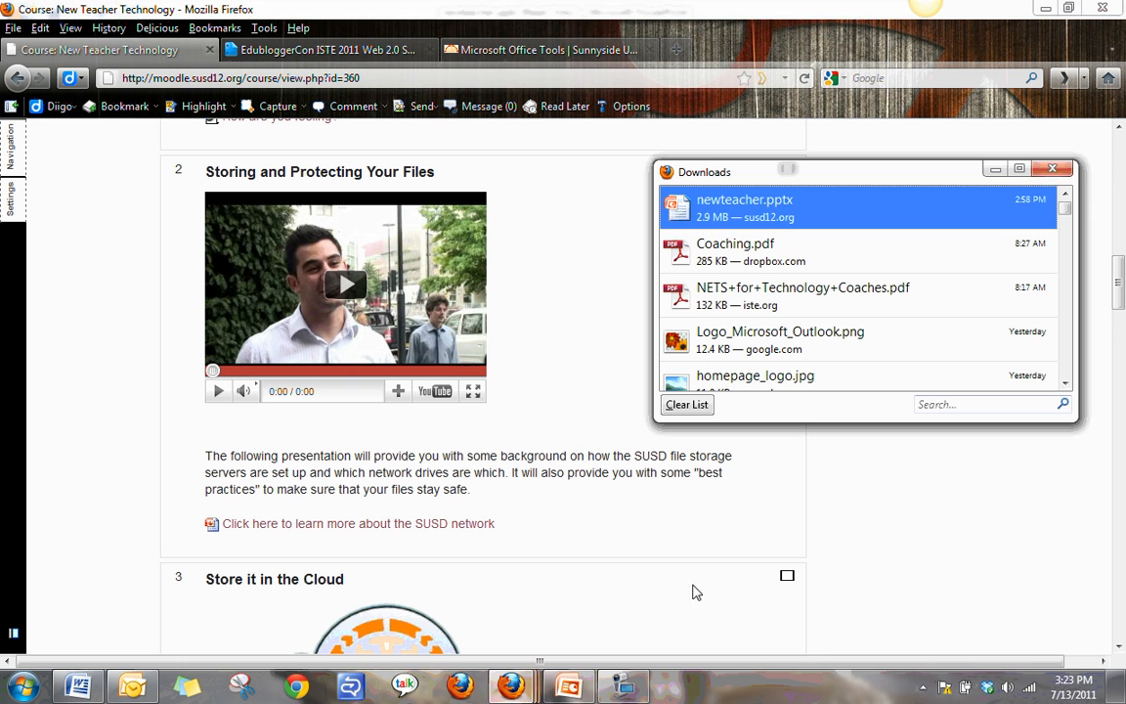
click(1063, 172)
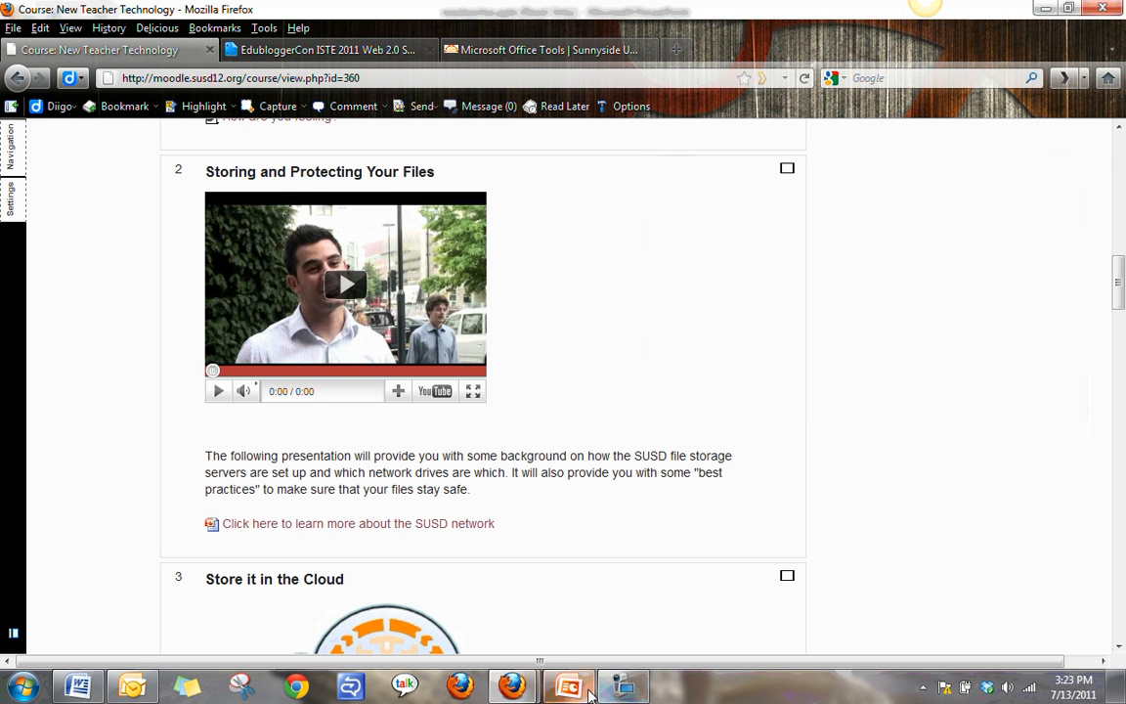
mouse_move(625, 689)
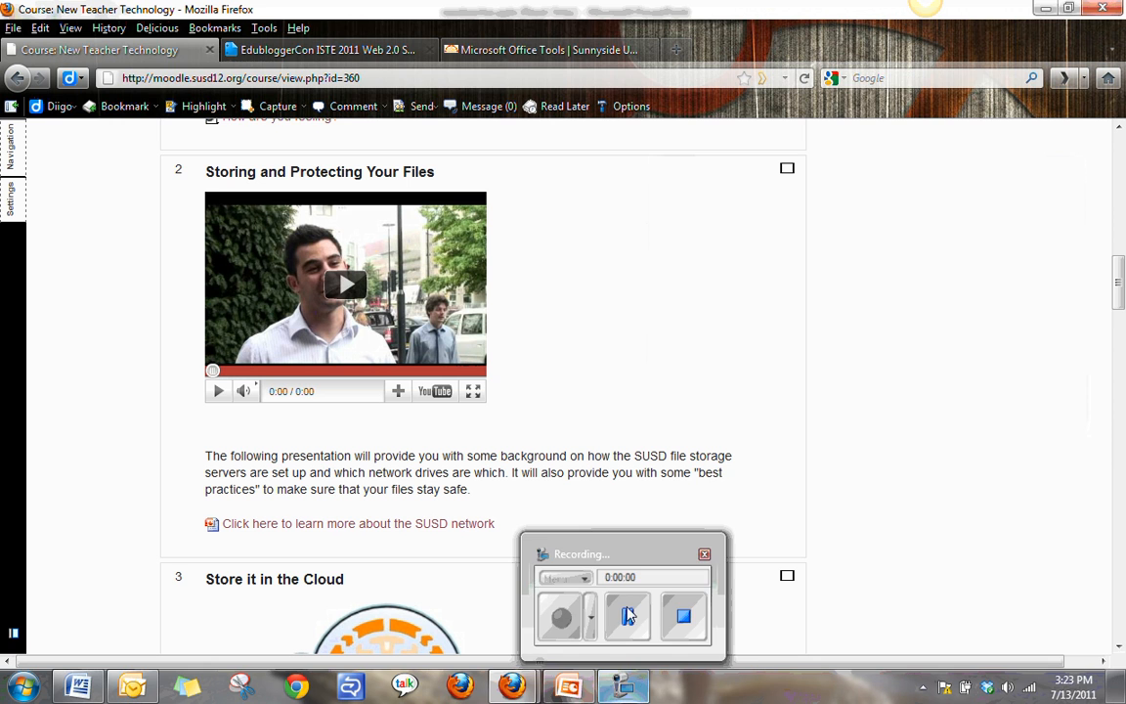
click(617, 560)
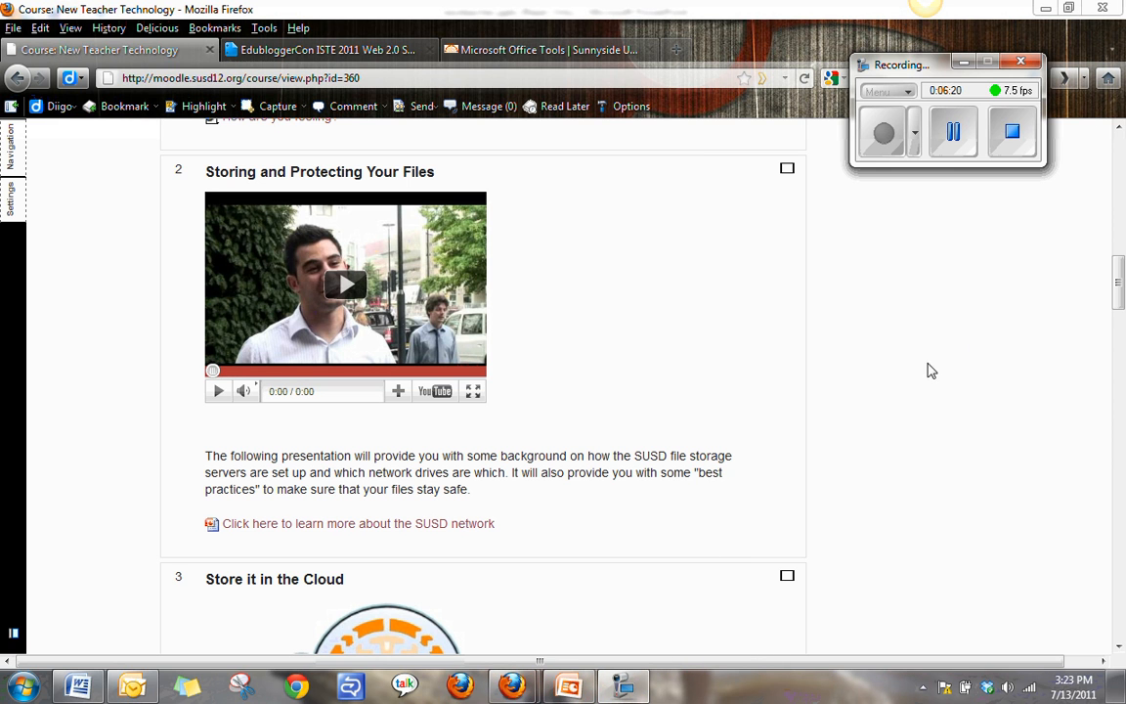